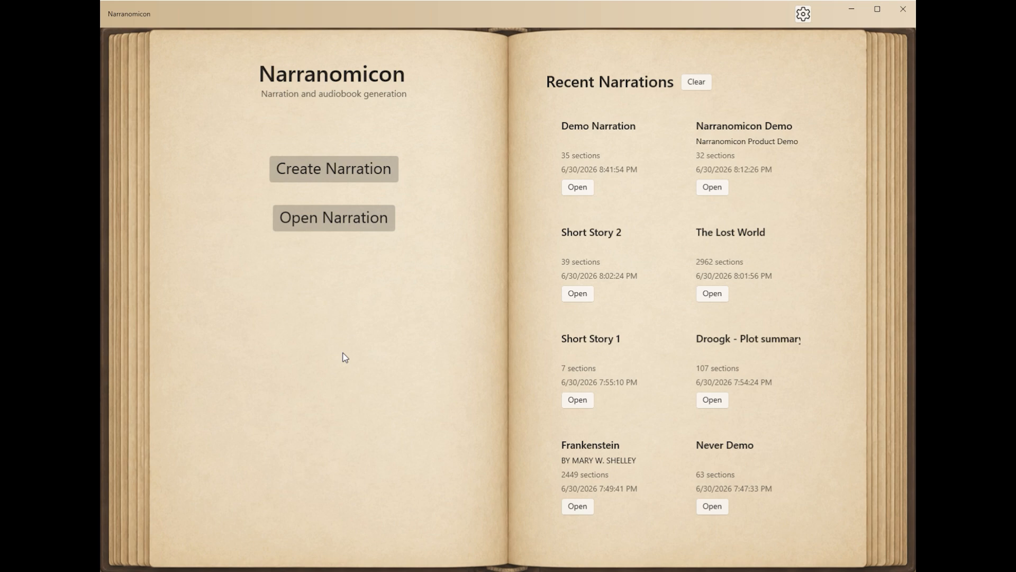
Step: Start a new narration and name it "Test Narration"
{"action": "left_click", "coordinate": [320, 175]}
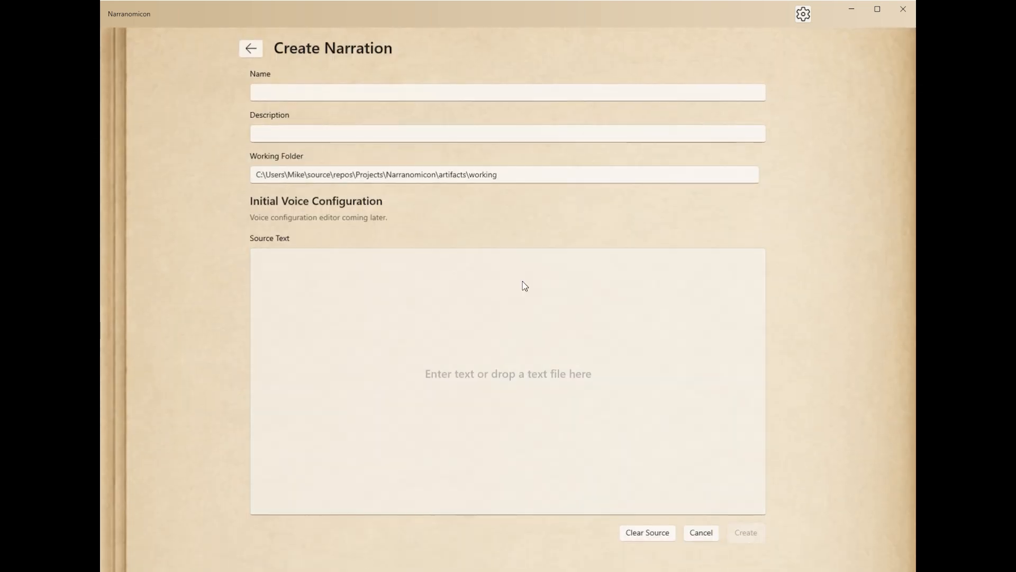
{"action": "left_click", "coordinate": [383, 99]}
{"action": "type", "text": "T"}
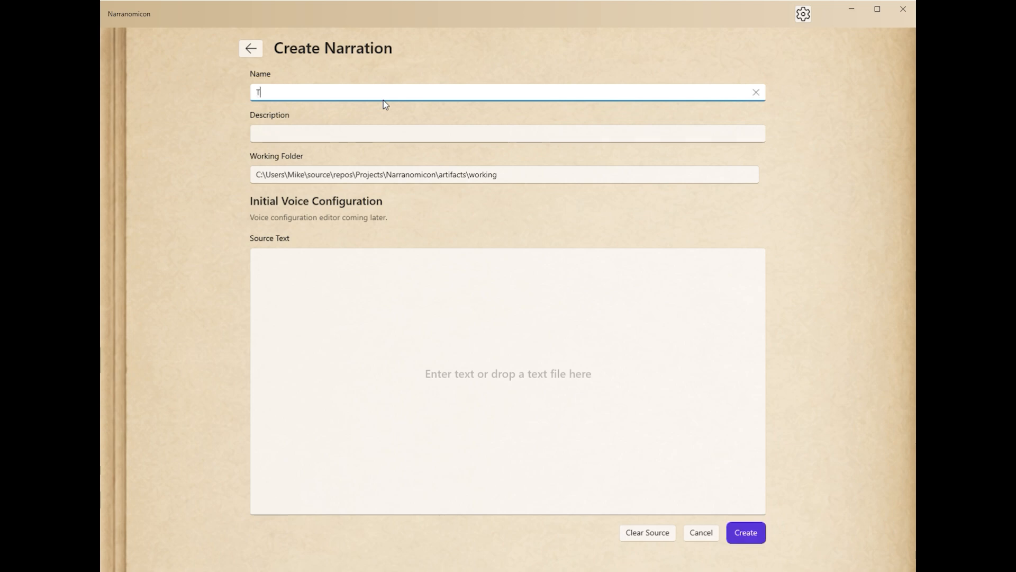
{"action": "type", "text": "est Narraation"}
{"action": "key", "text": "Left"}
{"action": "key", "text": "Left"}
{"action": "key", "text": "Left"}
{"action": "key", "text": "Left"}
{"action": "key", "text": "Left"}
{"action": "key", "text": "Delete"}
Step: Load the Narranomicon Product Demonstration script as the source text and create the narration
{"action": "key", "text": "alt+Tab"}
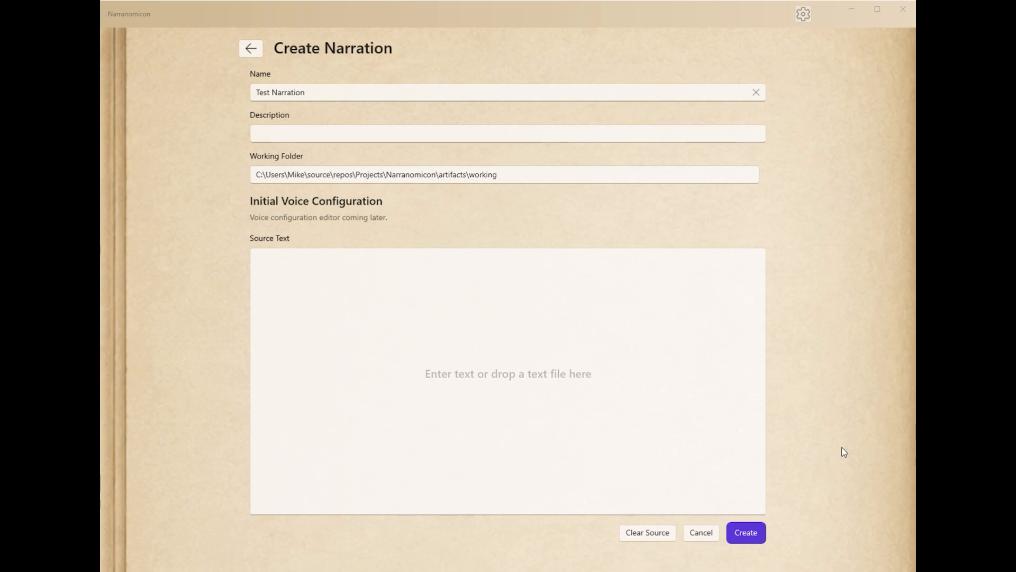
{"action": "left_click_drag", "start_coordinate": [506, 388], "coordinate": [498, 377]}
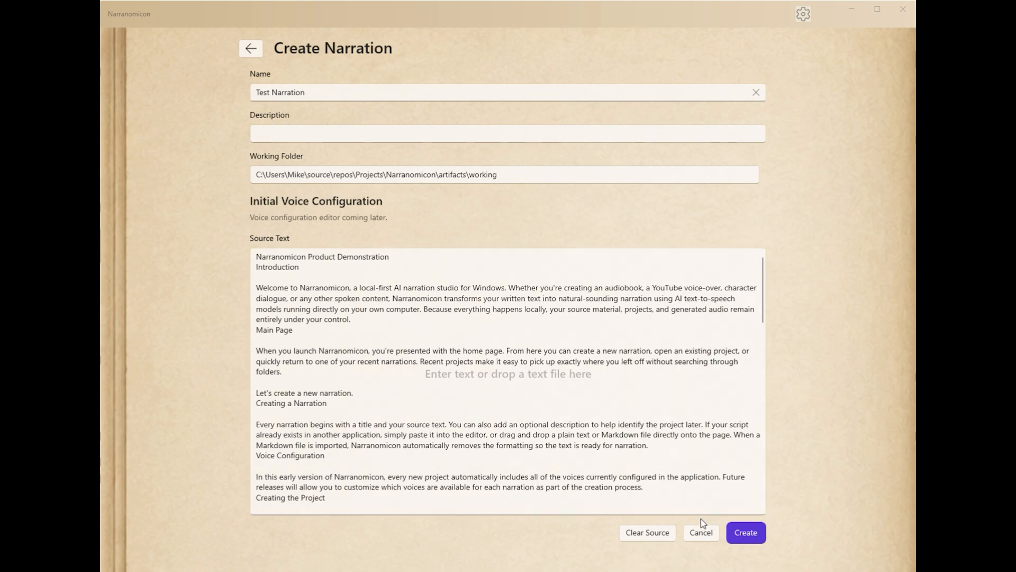
{"action": "left_click", "coordinate": [745, 532]}
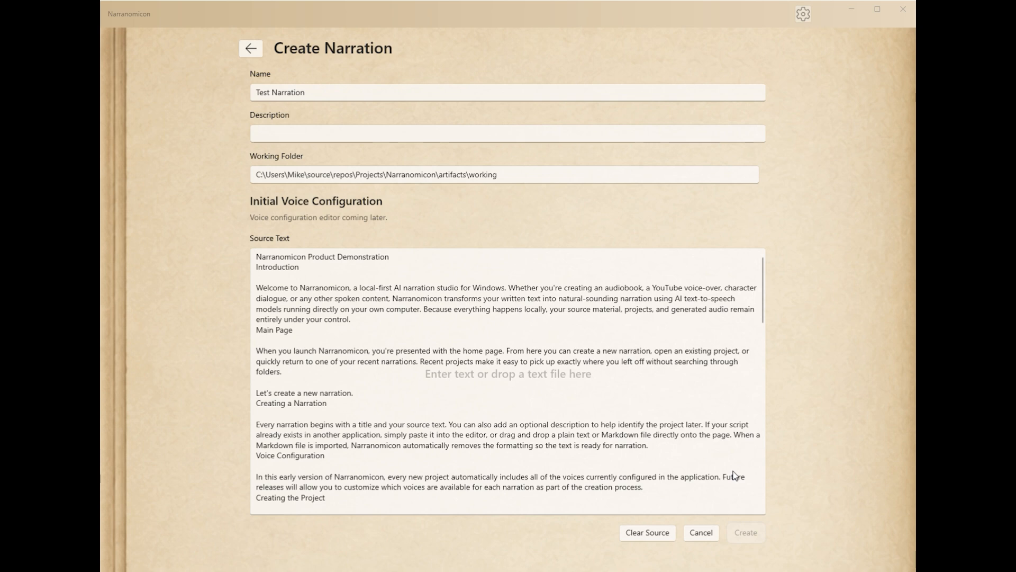
{"action": "left_click", "coordinate": [746, 532]}
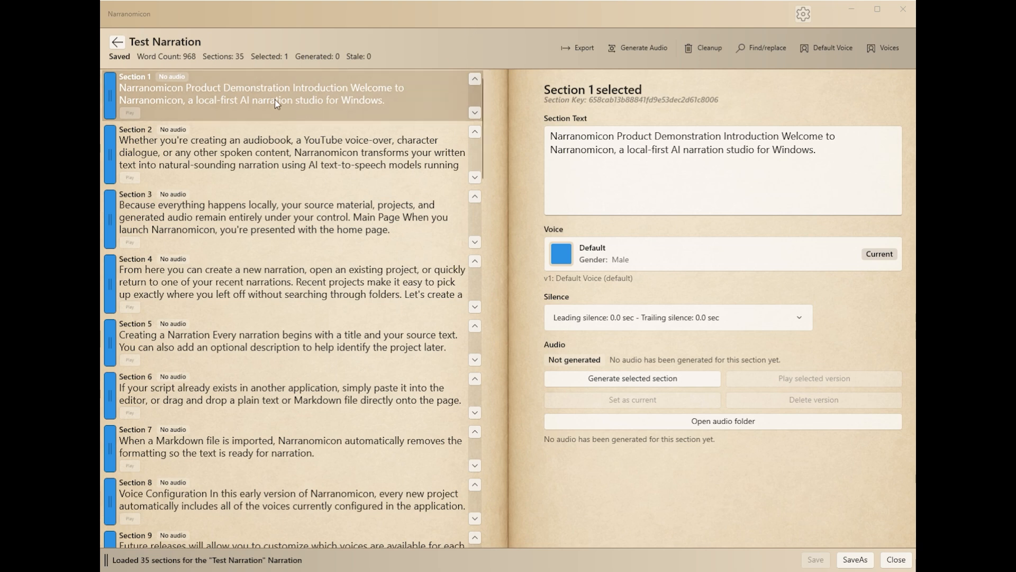
Step: Generate section 1's audio with the default voice, and generate it again with the Old Man voice
{"action": "left_click", "coordinate": [620, 380]}
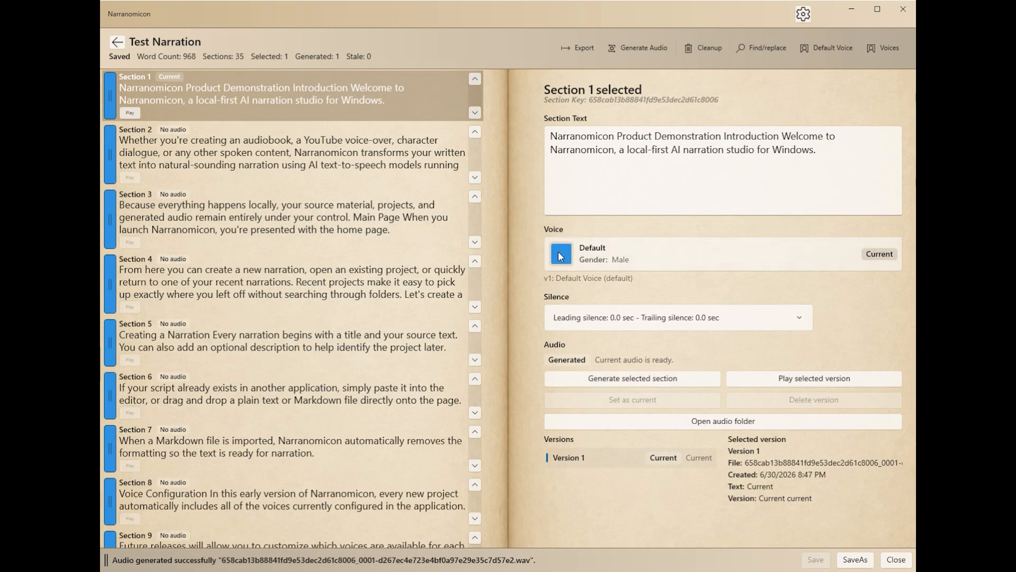
{"action": "left_click", "coordinate": [561, 259]}
{"action": "scroll", "coordinate": [429, 365], "scroll_direction": "down", "scroll_amount": 2}
{"action": "scroll", "coordinate": [429, 364], "scroll_direction": "down", "scroll_amount": 1}
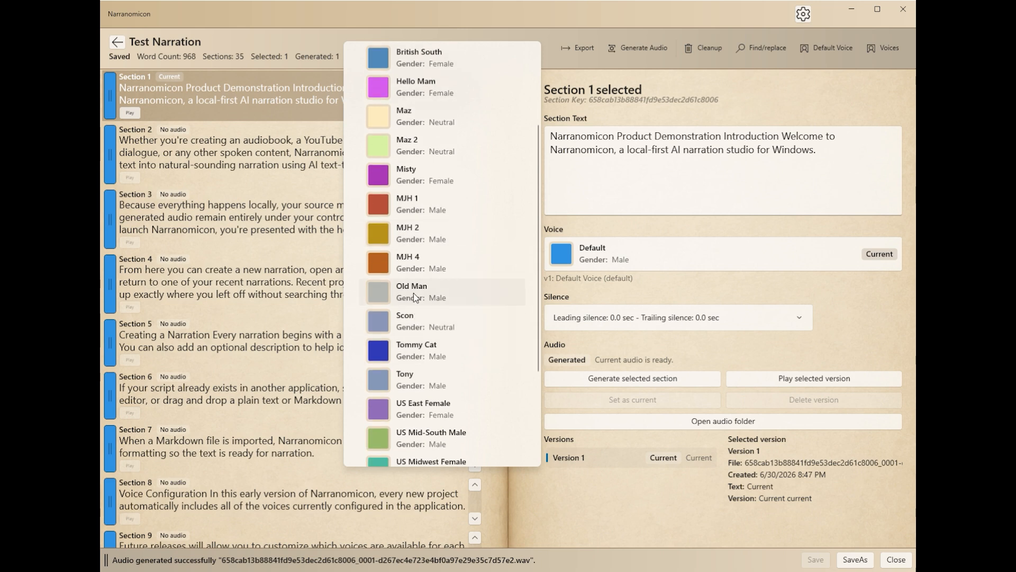
{"action": "left_click", "coordinate": [414, 294]}
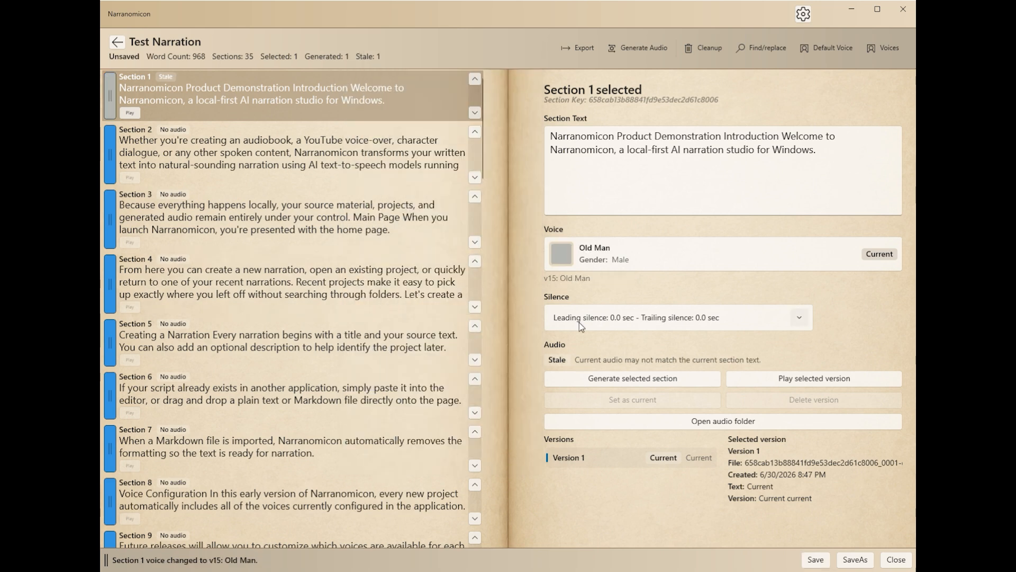
{"action": "left_click", "coordinate": [634, 381]}
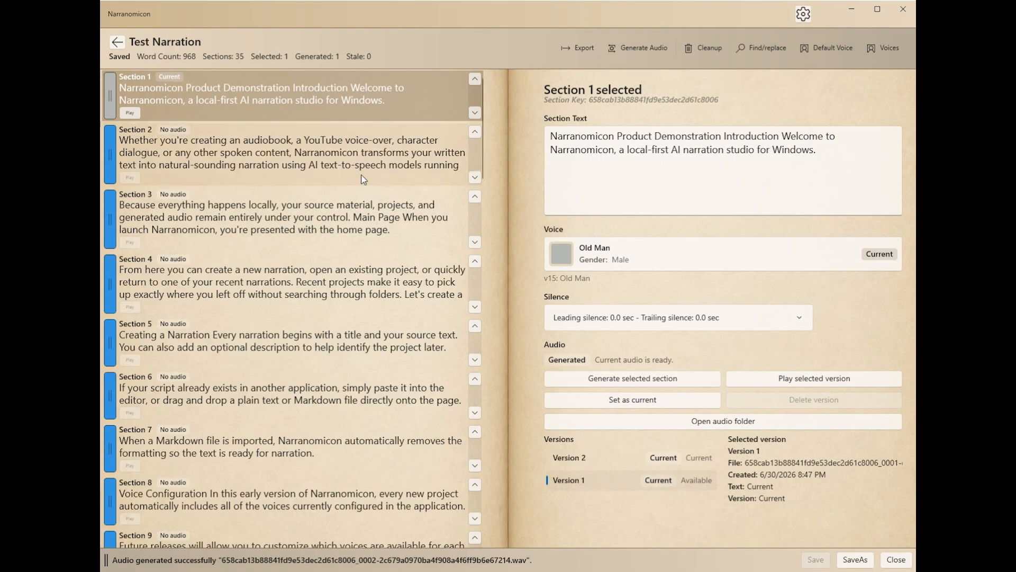
Step: Assign the Scon voice to section 3 and add a short leading silence
{"action": "left_click", "coordinate": [348, 164]}
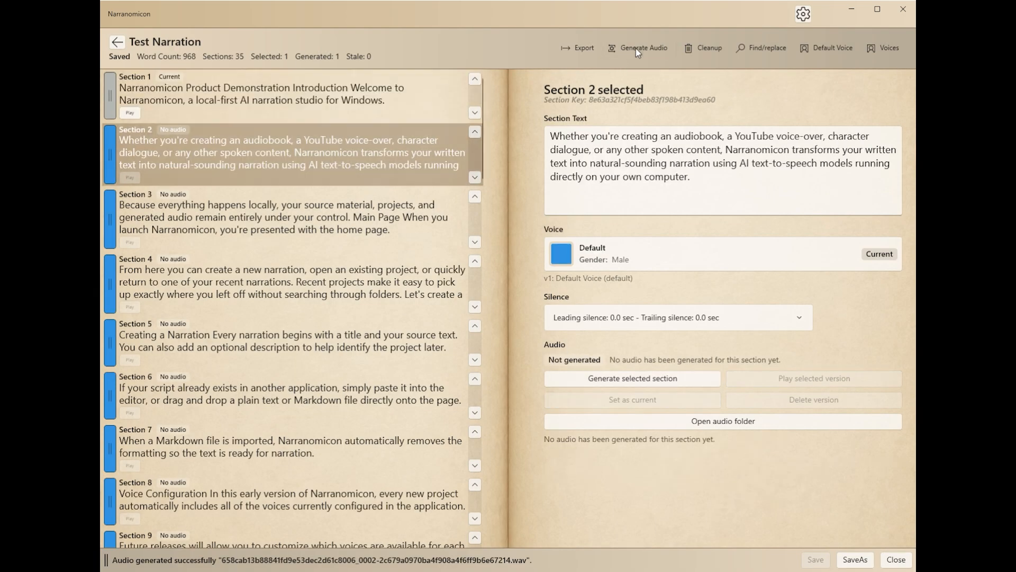
{"action": "left_click", "coordinate": [298, 217]}
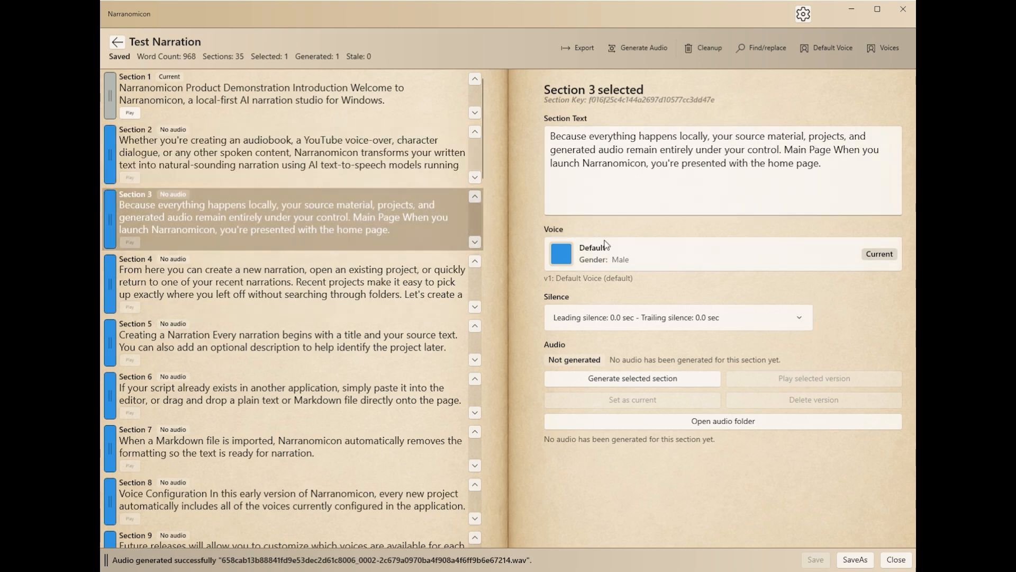
{"action": "left_click", "coordinate": [554, 254]}
{"action": "left_click", "coordinate": [401, 321]}
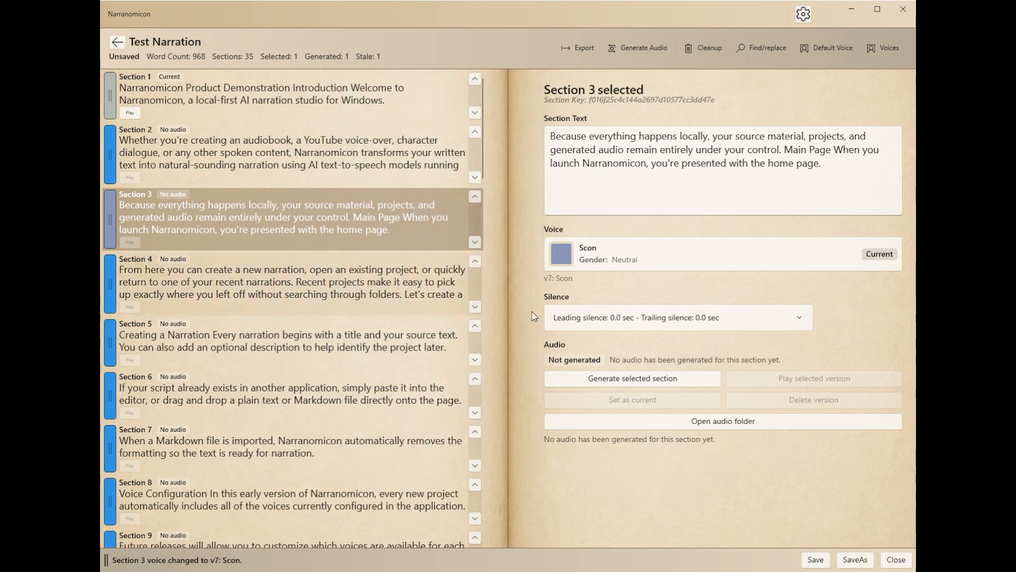
{"action": "left_click", "coordinate": [799, 318]}
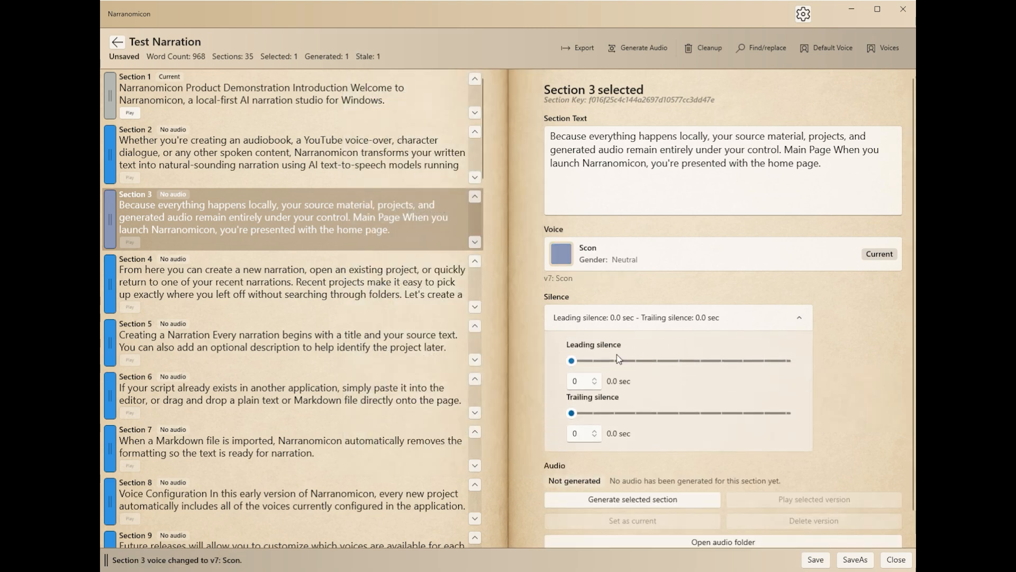
{"action": "left_click_drag", "start_coordinate": [571, 362], "coordinate": [584, 361]}
{"action": "left_click", "coordinate": [700, 318]}
Step: Set section 5's leading silence to 0.7 sec, and move the section up one position and back down
{"action": "left_click", "coordinate": [373, 339]}
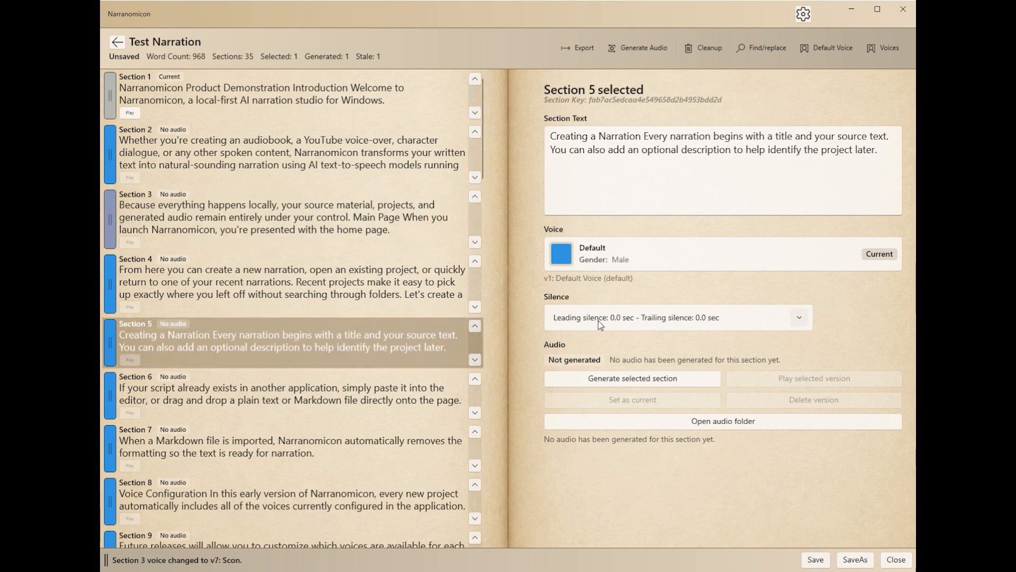
{"action": "left_click", "coordinate": [608, 323]}
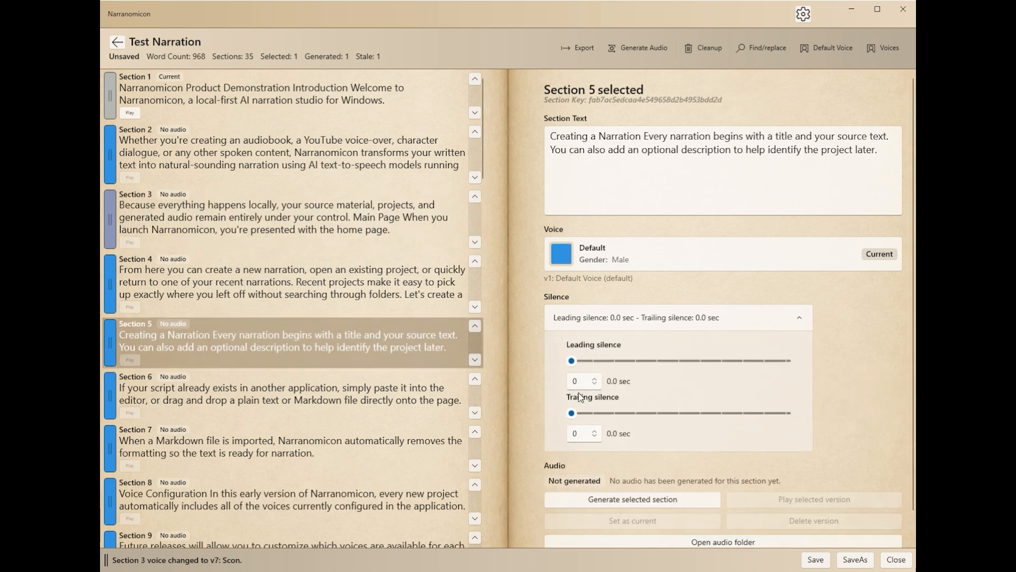
{"action": "left_click_drag", "start_coordinate": [572, 362], "coordinate": [587, 360]}
{"action": "left_click", "coordinate": [756, 318]}
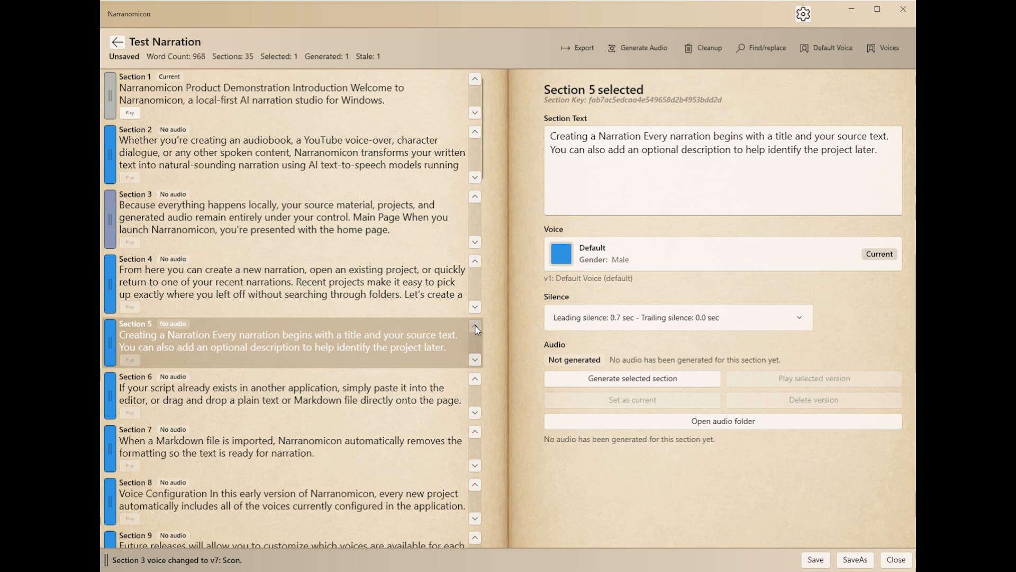
{"action": "left_click", "coordinate": [474, 326]}
{"action": "left_click", "coordinate": [475, 294]}
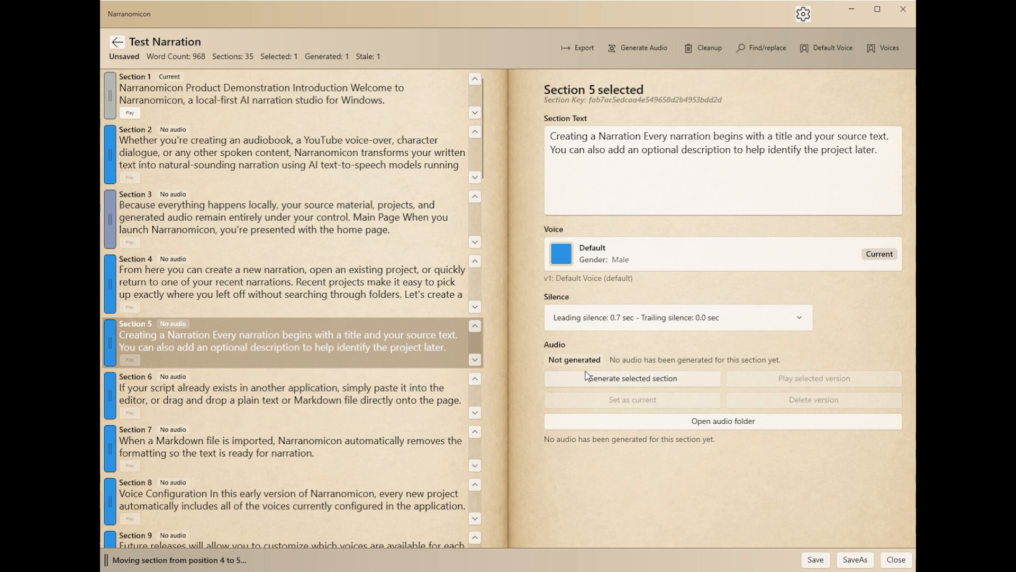
Step: Select section 1 and save the narration
{"action": "left_click", "coordinate": [336, 162]}
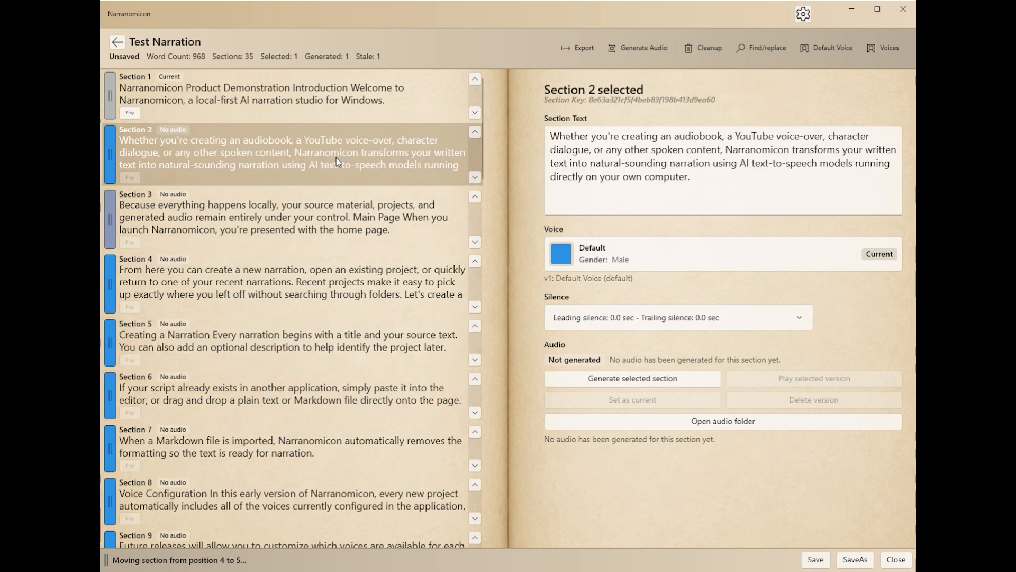
{"action": "left_click", "coordinate": [325, 102]}
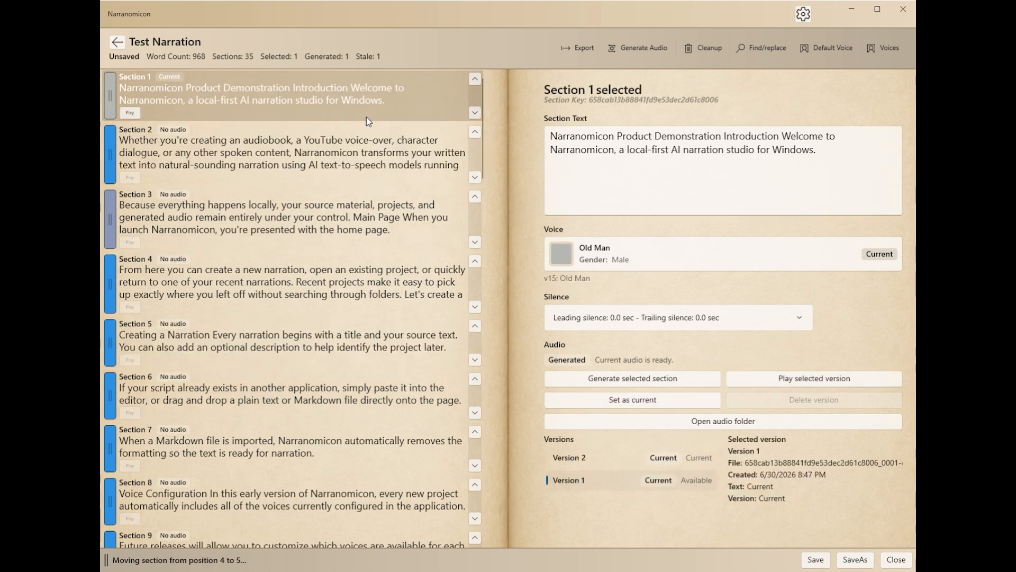
{"action": "left_click", "coordinate": [817, 560]}
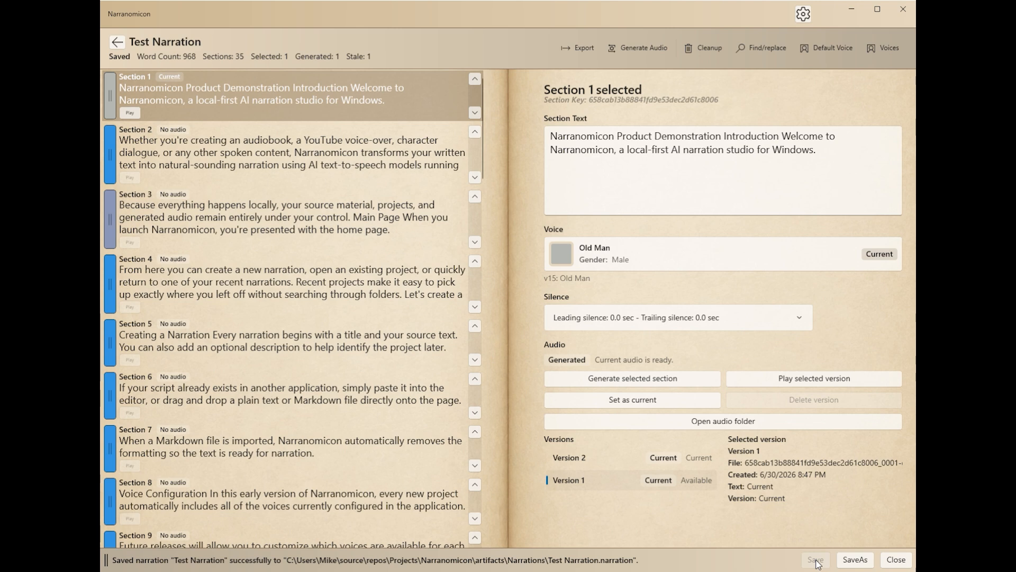
Step: Select audio Version 2 of section 1 and append "Hello" to the end of the section text
{"action": "left_click", "coordinate": [830, 529]}
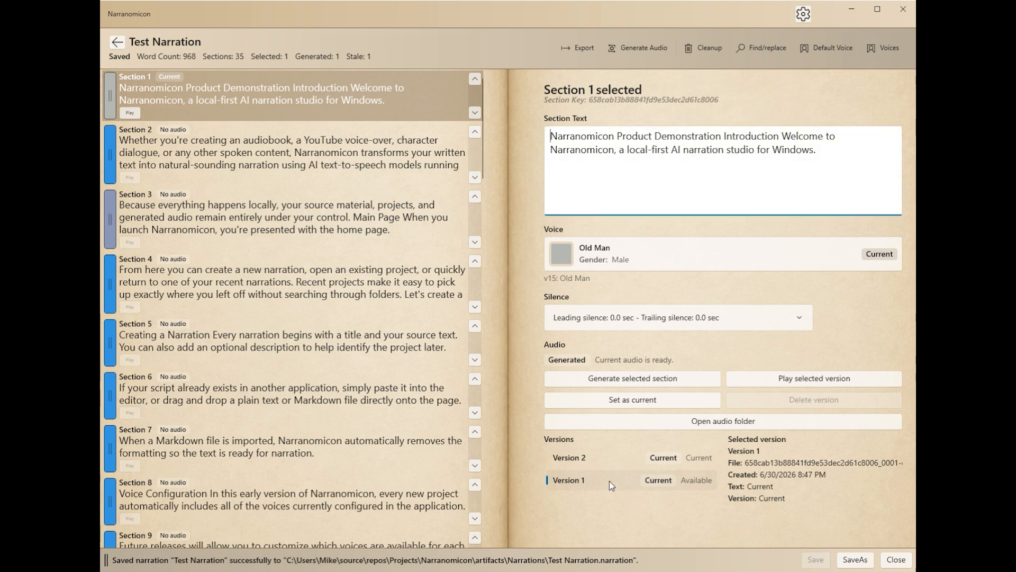
{"action": "left_click", "coordinate": [570, 458]}
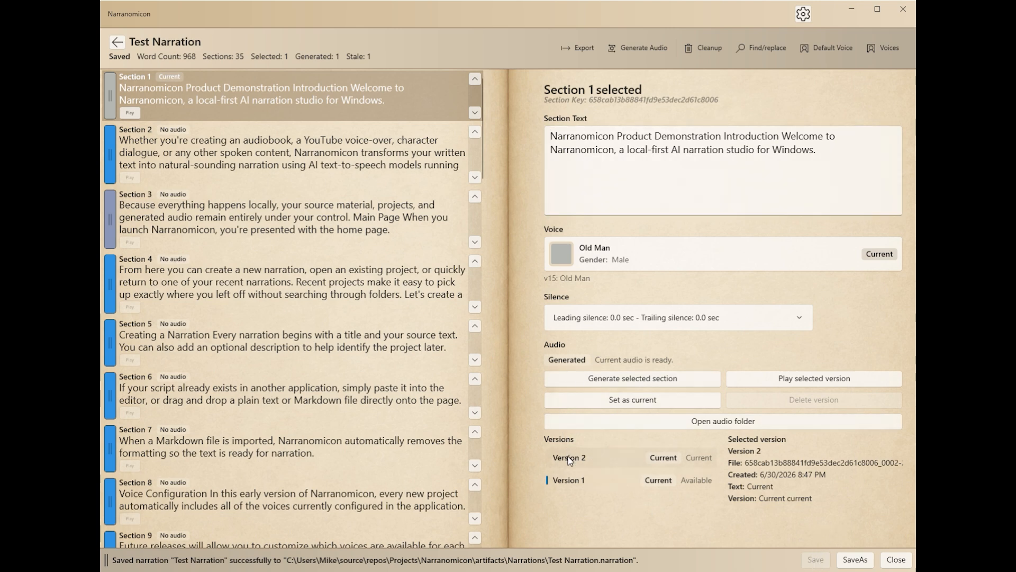
{"action": "left_click", "coordinate": [822, 150]}
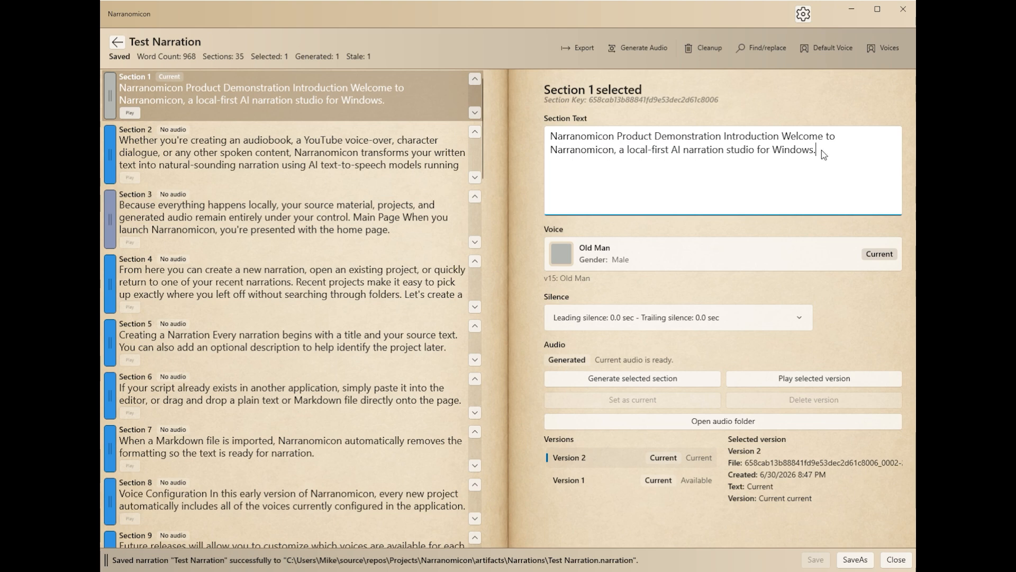
{"action": "type", "text": "Hello"}
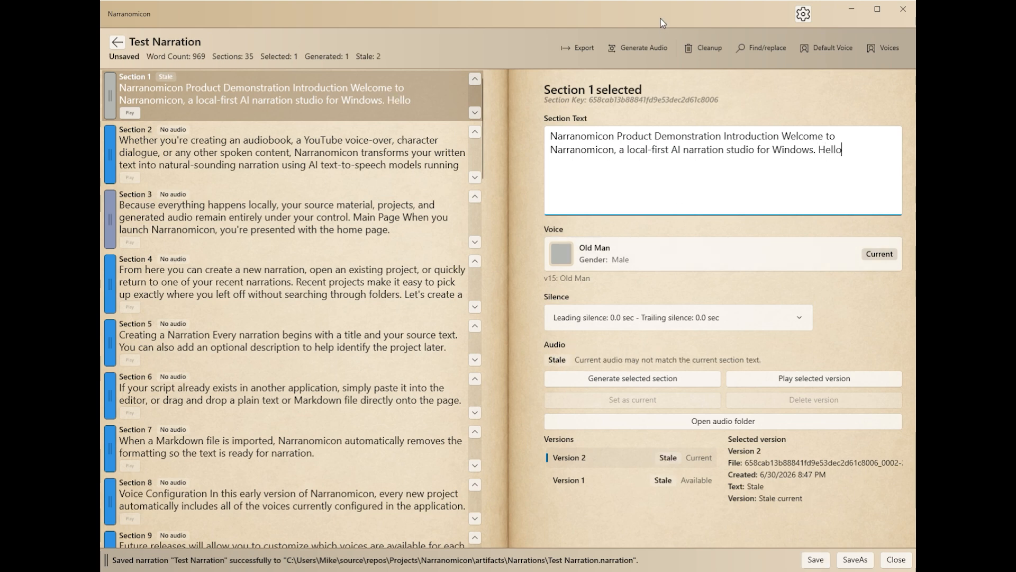
Step: Check the Generate Audio options, and view section 2 before returning to section 1
{"action": "left_click", "coordinate": [633, 49]}
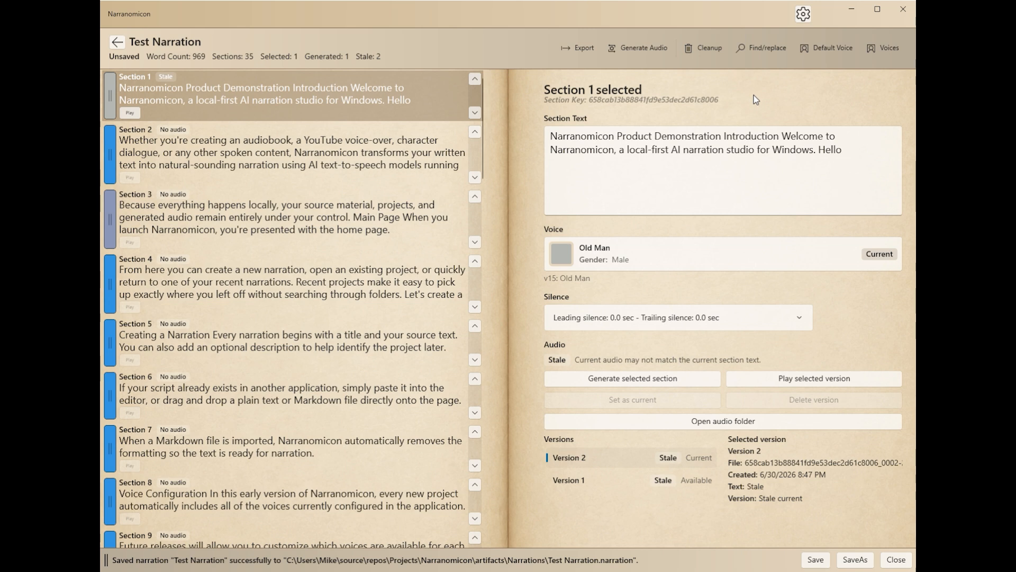
{"action": "left_click", "coordinate": [231, 147]}
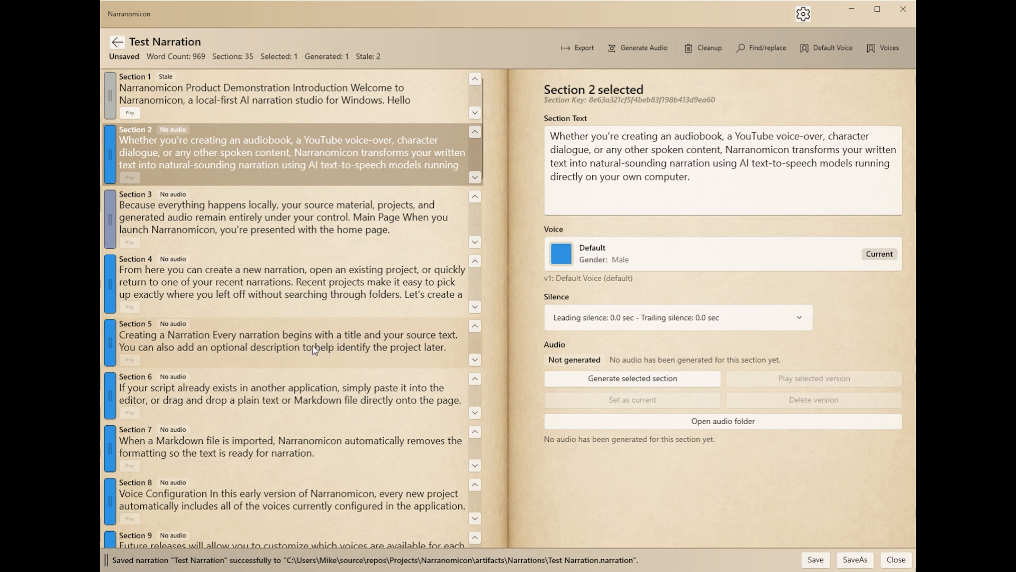
{"action": "left_click", "coordinate": [230, 105]}
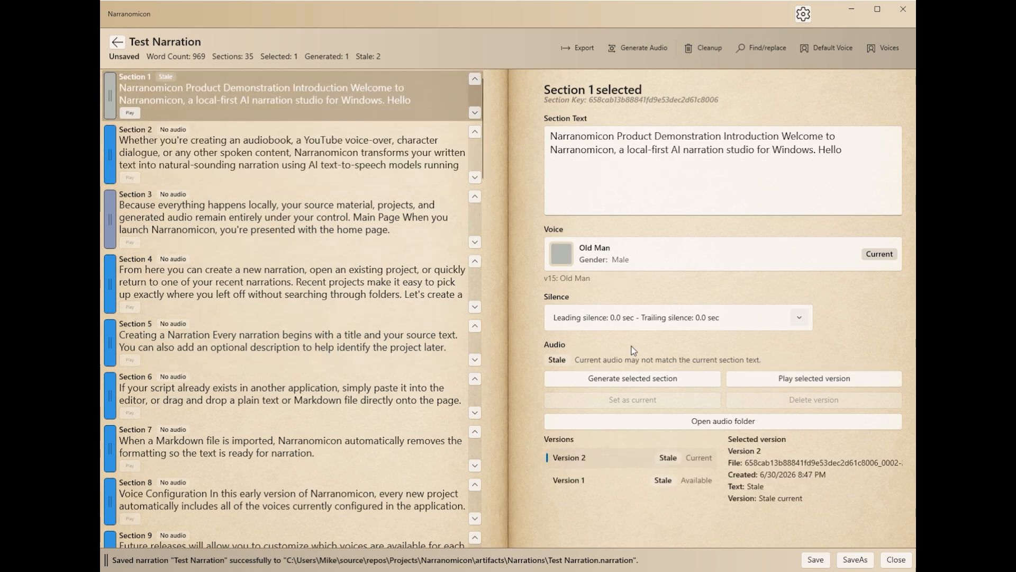
Step: Set Version 1 as section 1's current audio, and restore Version 2 as the current one
{"action": "left_click", "coordinate": [599, 484]}
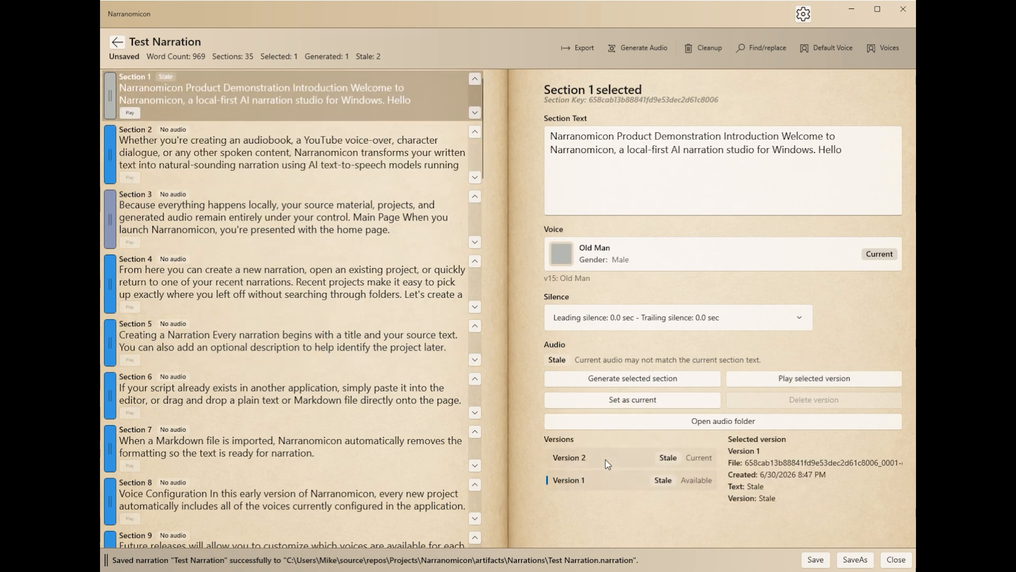
{"action": "left_click", "coordinate": [607, 464]}
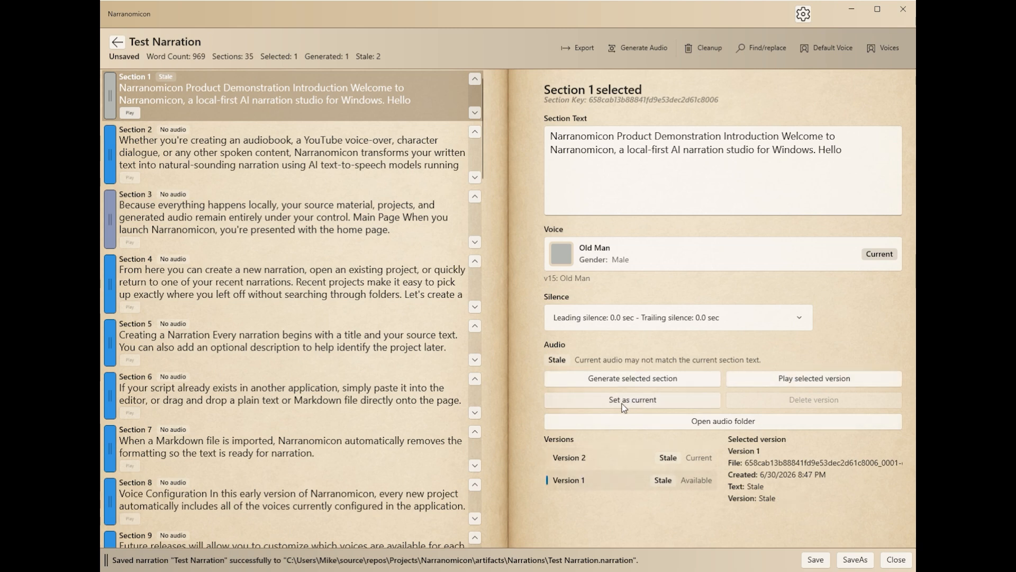
{"action": "left_click", "coordinate": [609, 459]}
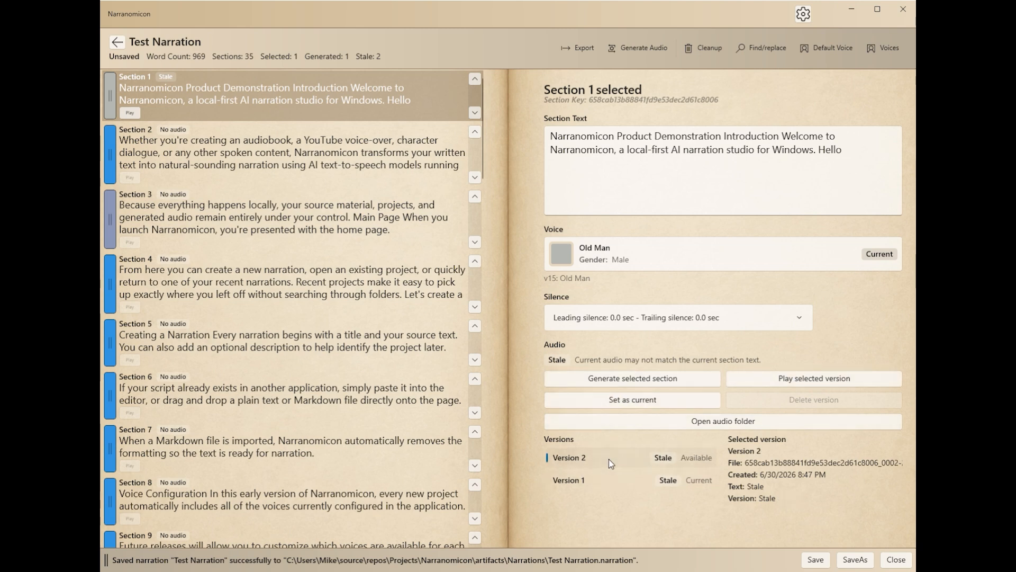
{"action": "left_click", "coordinate": [638, 400]}
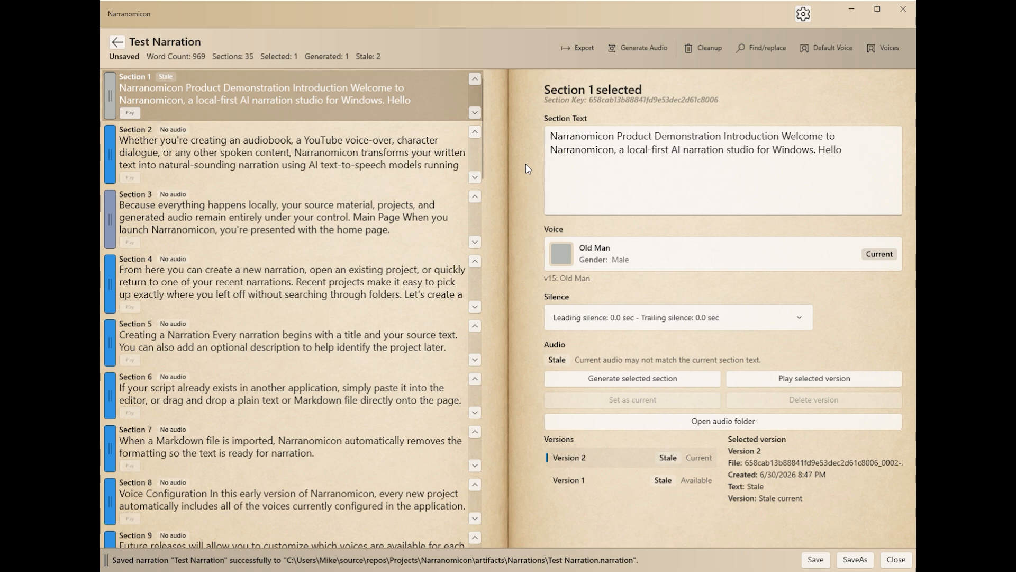
Step: Save the narration and look at the option for saving it as a separate file
{"action": "left_click", "coordinate": [860, 99]}
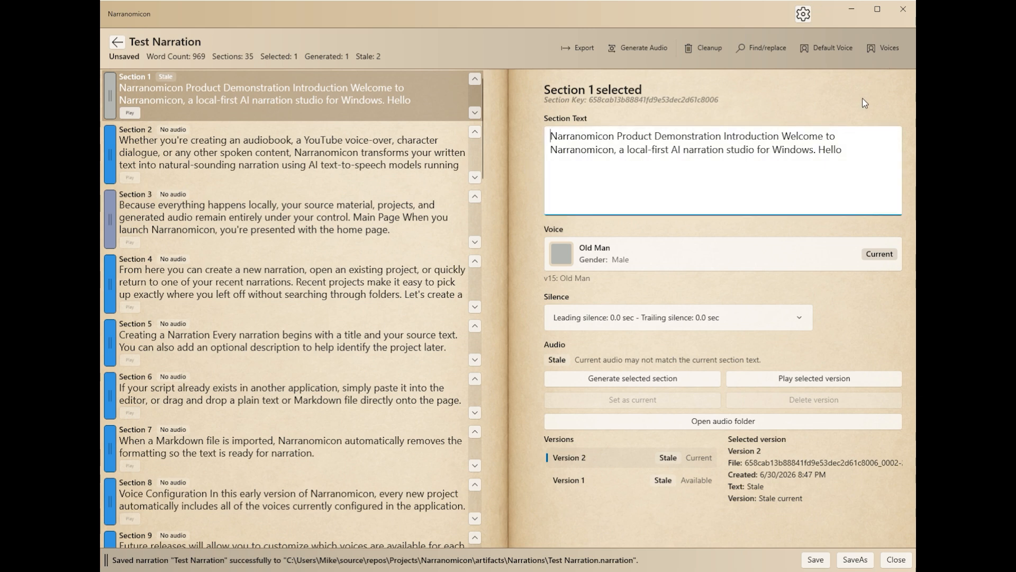
{"action": "left_click", "coordinate": [817, 562]}
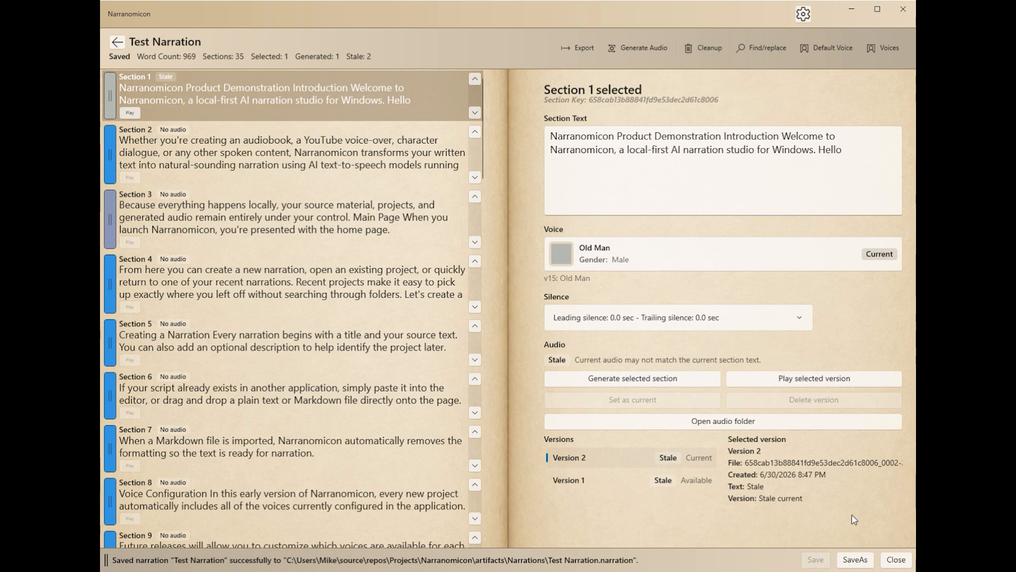
{"action": "left_click", "coordinate": [856, 559]}
{"action": "left_click", "coordinate": [812, 94]}
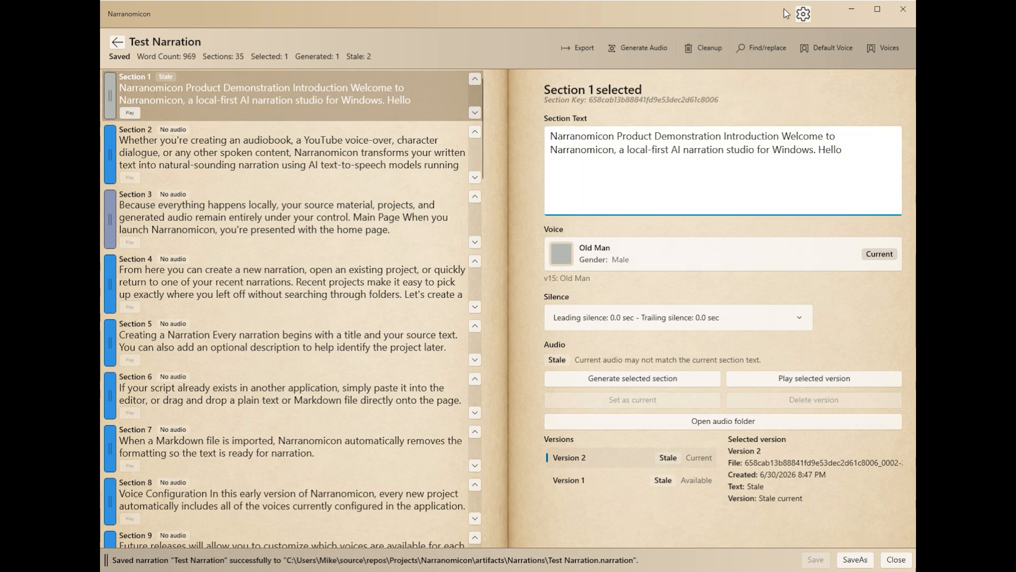
Step: Open the application settings and look through the list of source voices
{"action": "left_click", "coordinate": [803, 14]}
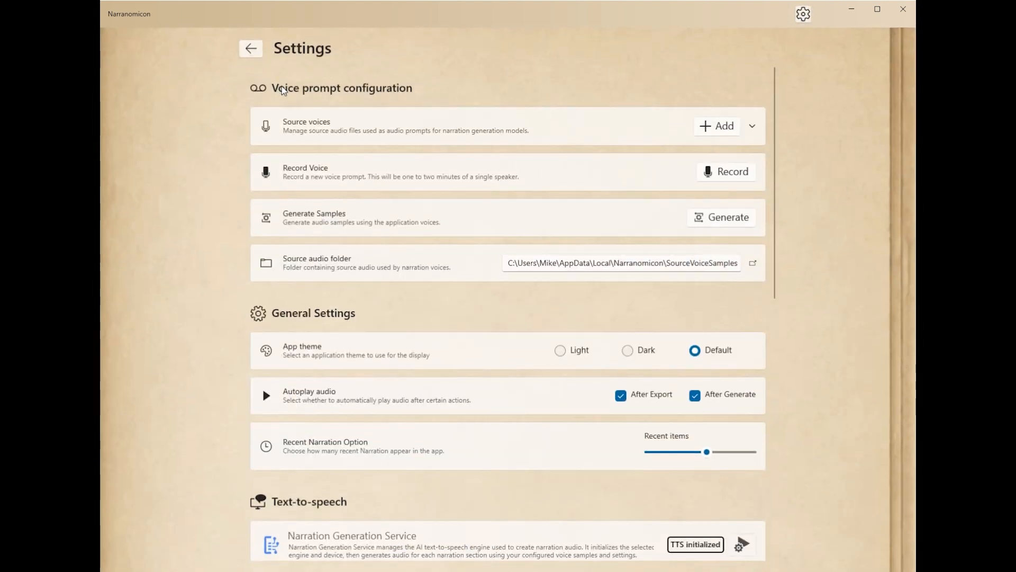
{"action": "left_click", "coordinate": [564, 131]}
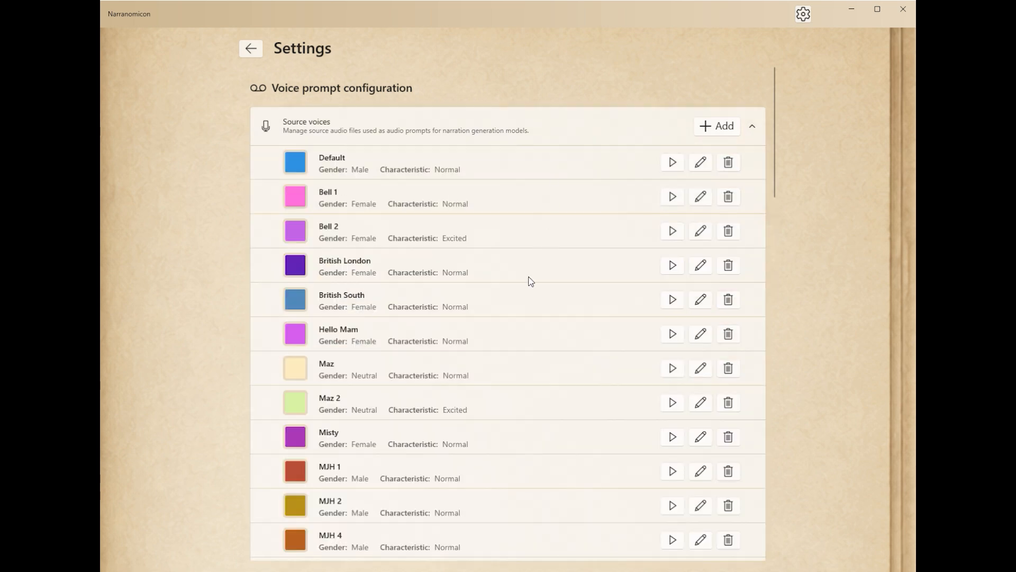
{"action": "scroll", "coordinate": [529, 280], "scroll_direction": "down", "scroll_amount": 5}
{"action": "scroll", "coordinate": [531, 282], "scroll_direction": "down", "scroll_amount": 4}
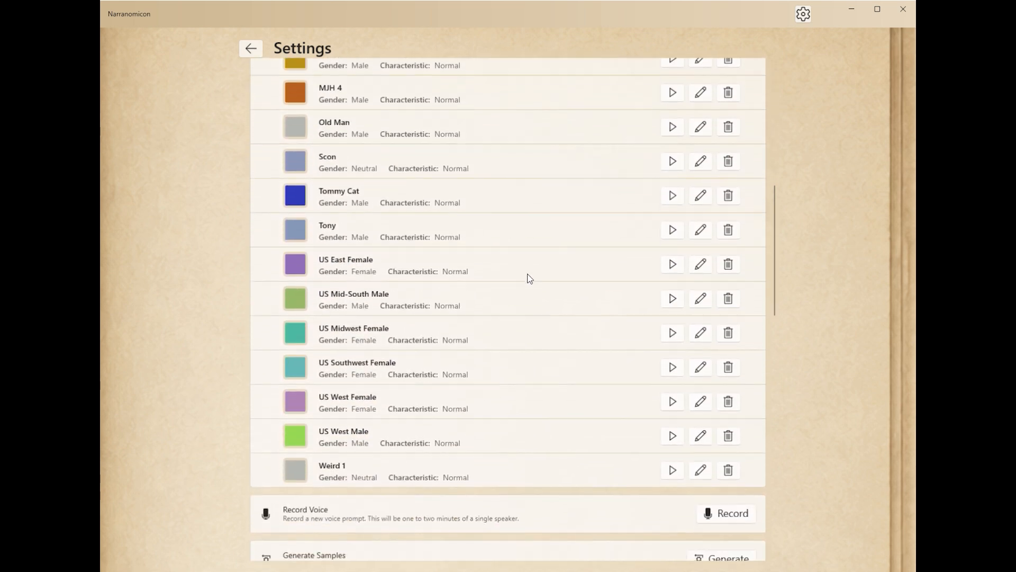
{"action": "scroll", "coordinate": [530, 278], "scroll_direction": "up", "scroll_amount": 10}
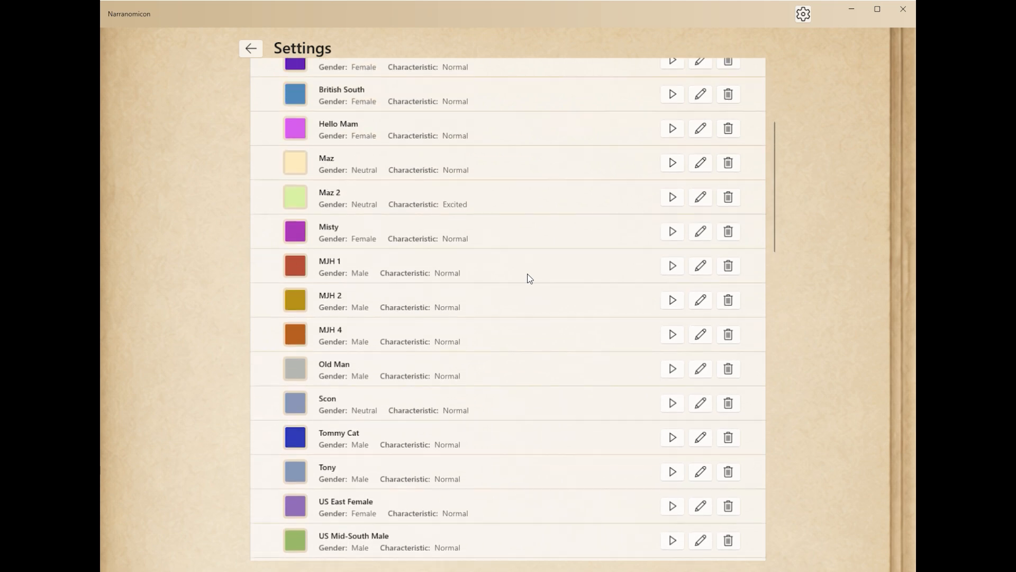
{"action": "left_click", "coordinate": [580, 132]}
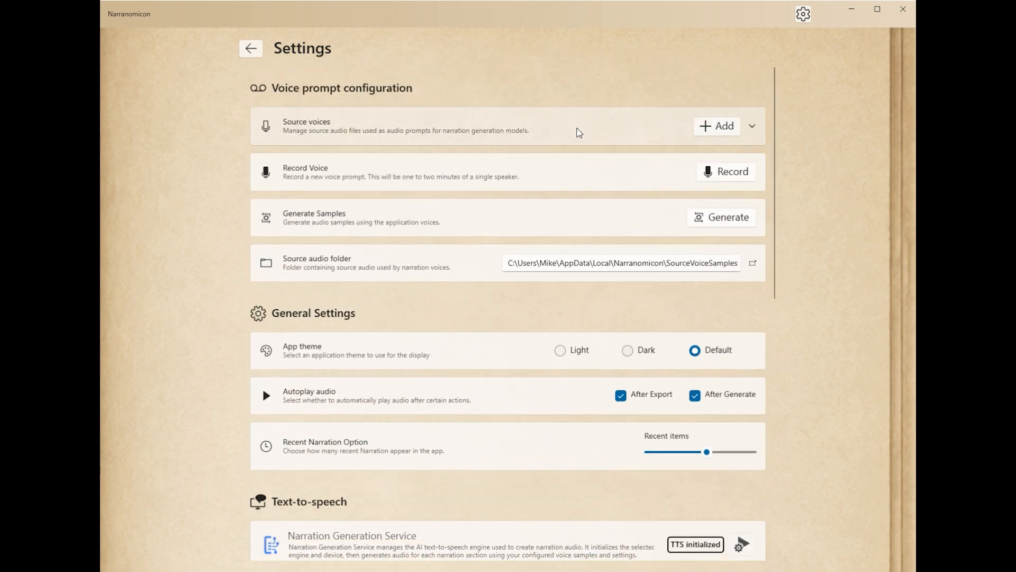
Step: Check the editable properties of the Bell 2 source voice without changing them, and collapse the source voices list
{"action": "left_click", "coordinate": [577, 132]}
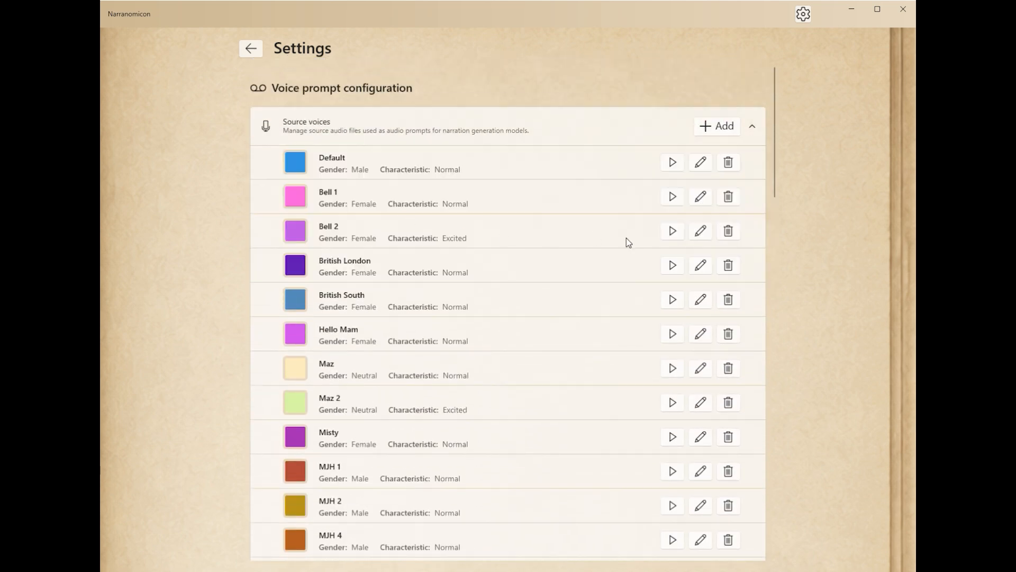
{"action": "left_click", "coordinate": [701, 231]}
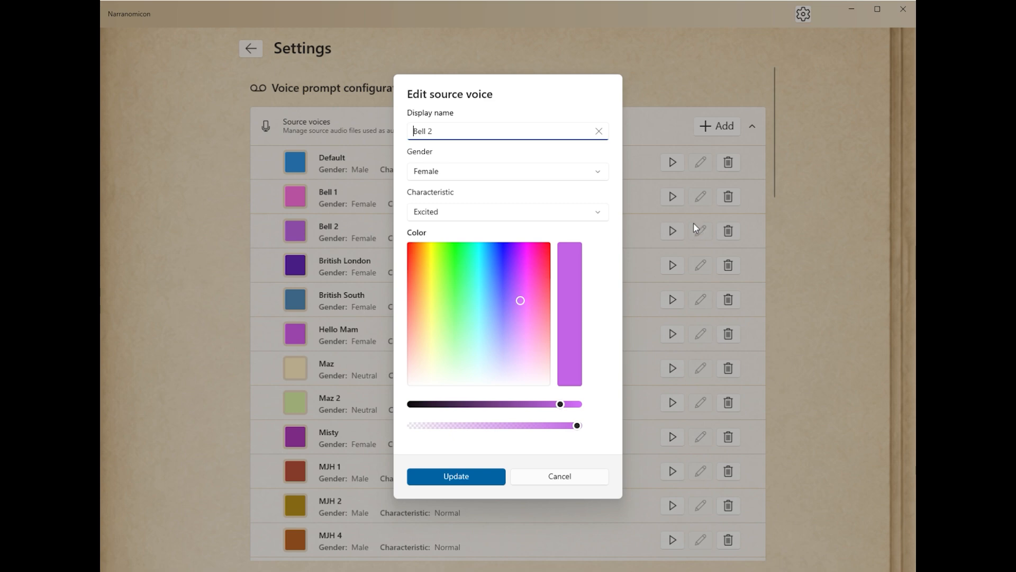
{"action": "left_click", "coordinate": [567, 479]}
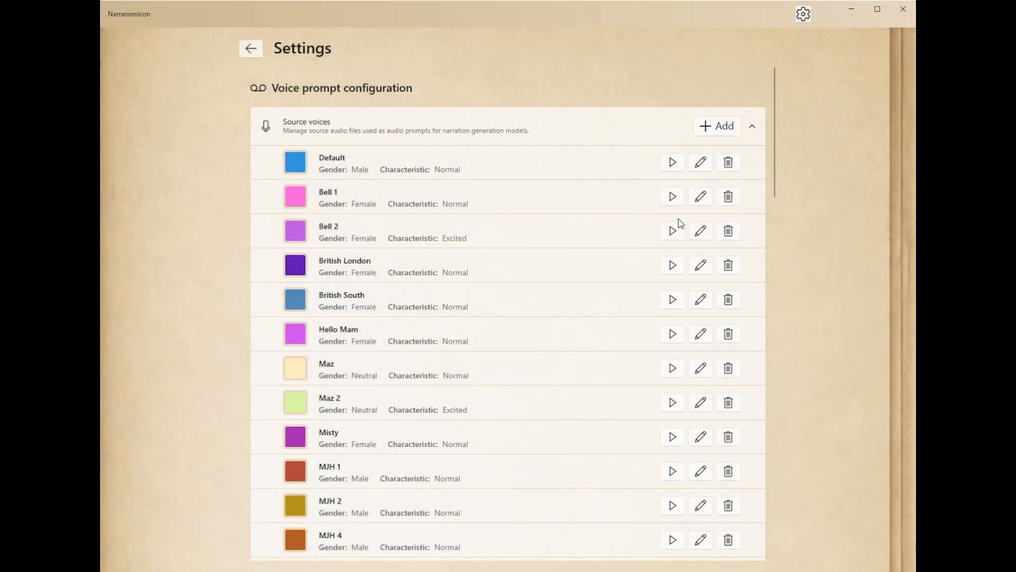
{"action": "left_click", "coordinate": [631, 132]}
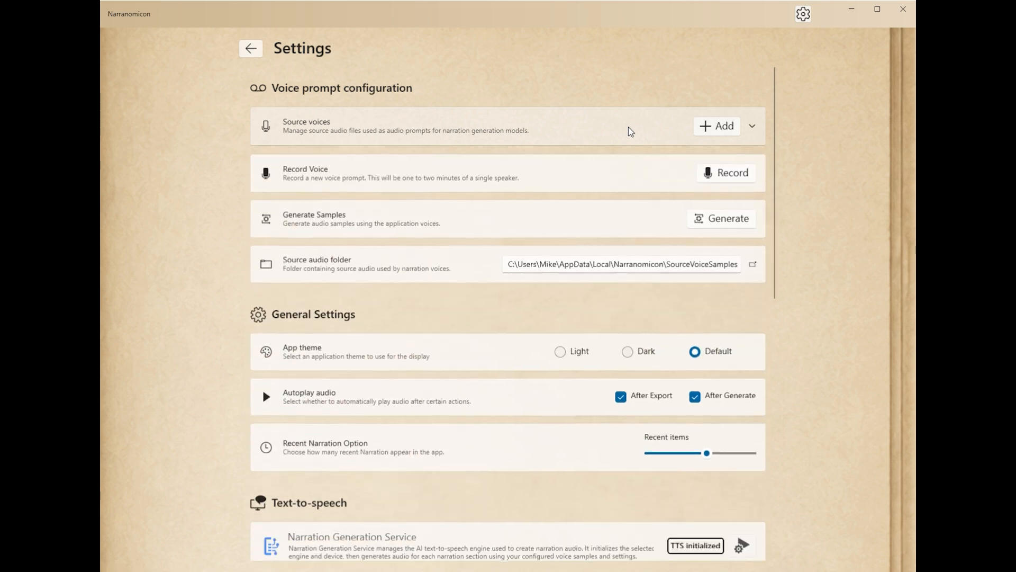
Step: Review the general, text-to-speech, Python worker and application folder settings, and return to the narration
{"action": "scroll", "coordinate": [697, 347], "scroll_direction": "down", "scroll_amount": 1}
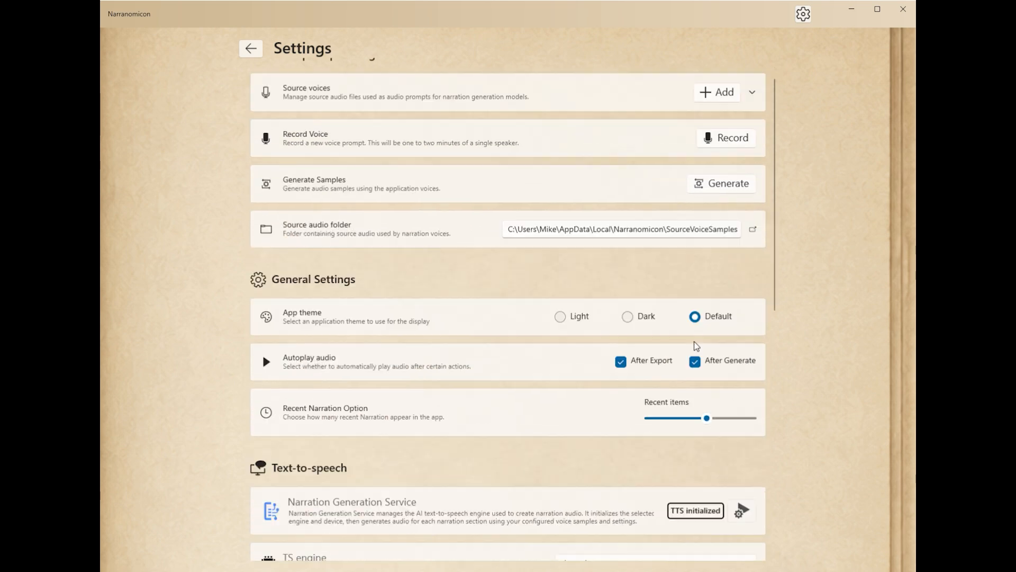
{"action": "scroll", "coordinate": [697, 347], "scroll_direction": "down", "scroll_amount": 6}
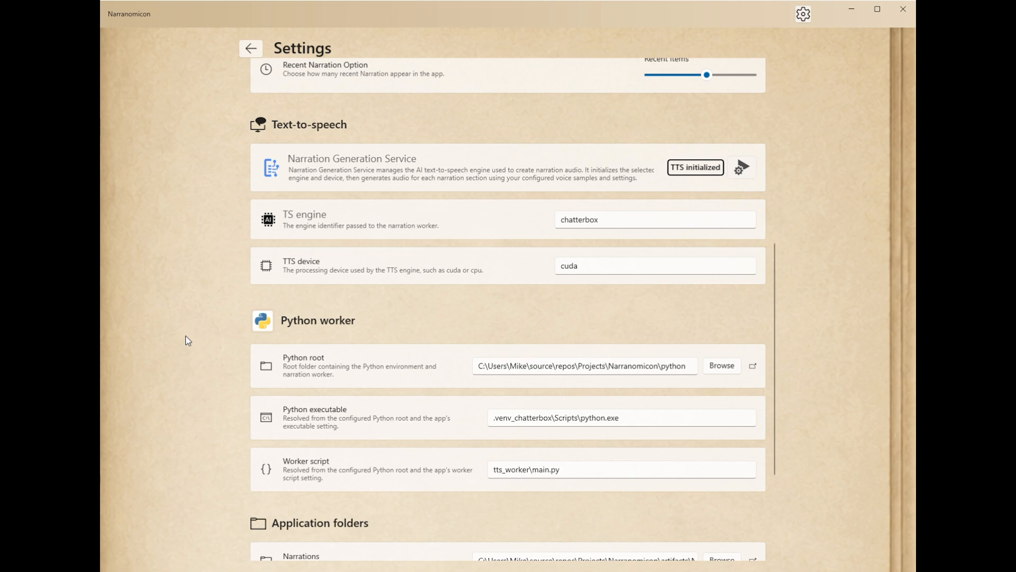
{"action": "scroll", "coordinate": [188, 340], "scroll_direction": "down", "scroll_amount": 3}
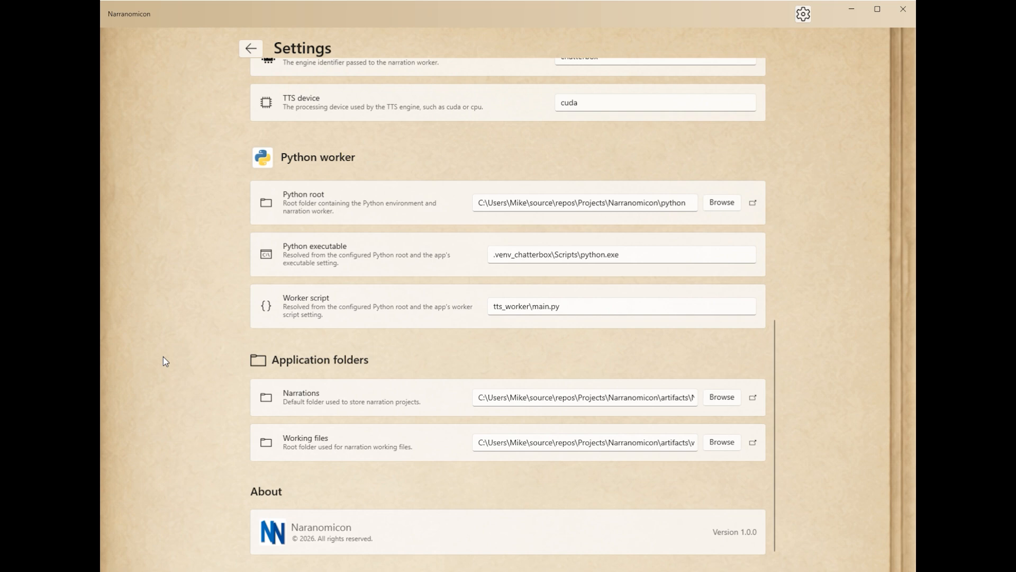
{"action": "scroll", "coordinate": [231, 357], "scroll_direction": "up", "scroll_amount": 8}
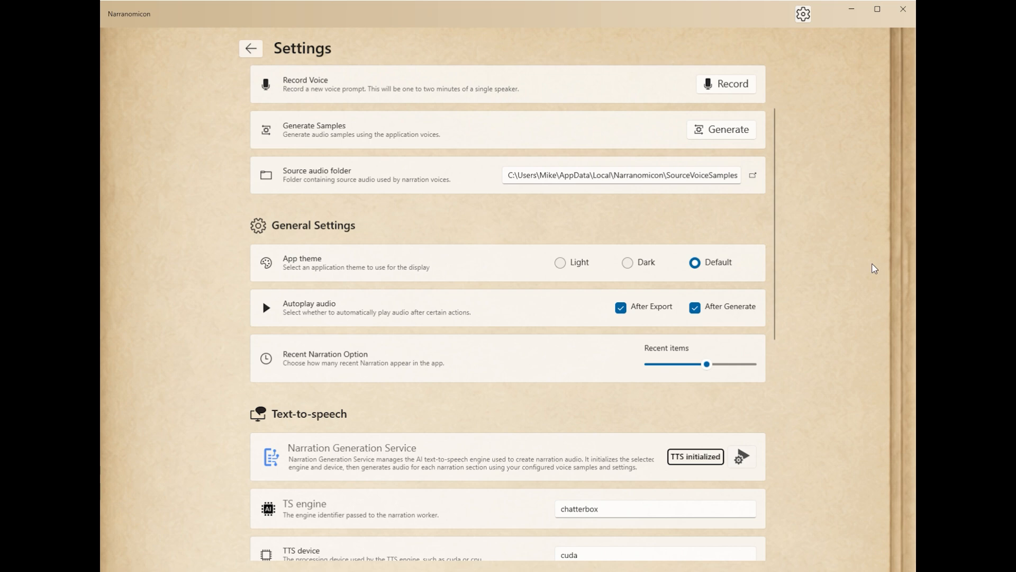
{"action": "scroll", "coordinate": [767, 230], "scroll_direction": "up", "scroll_amount": 2}
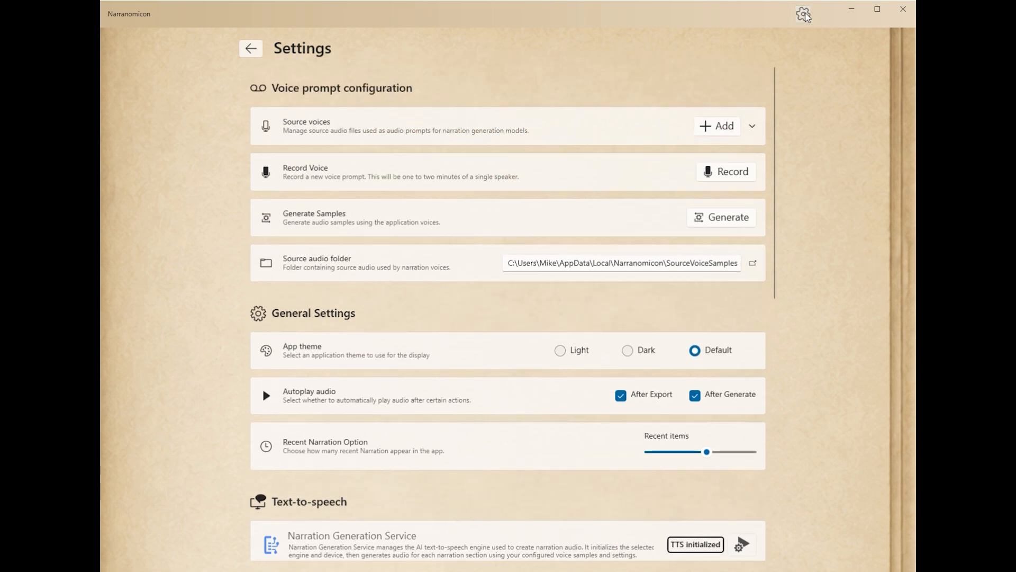
{"action": "left_click", "coordinate": [805, 16]}
Step: View sections 2, 3 and 4 of the test narration, and close the narration to return to the home page
{"action": "left_click", "coordinate": [354, 162]}
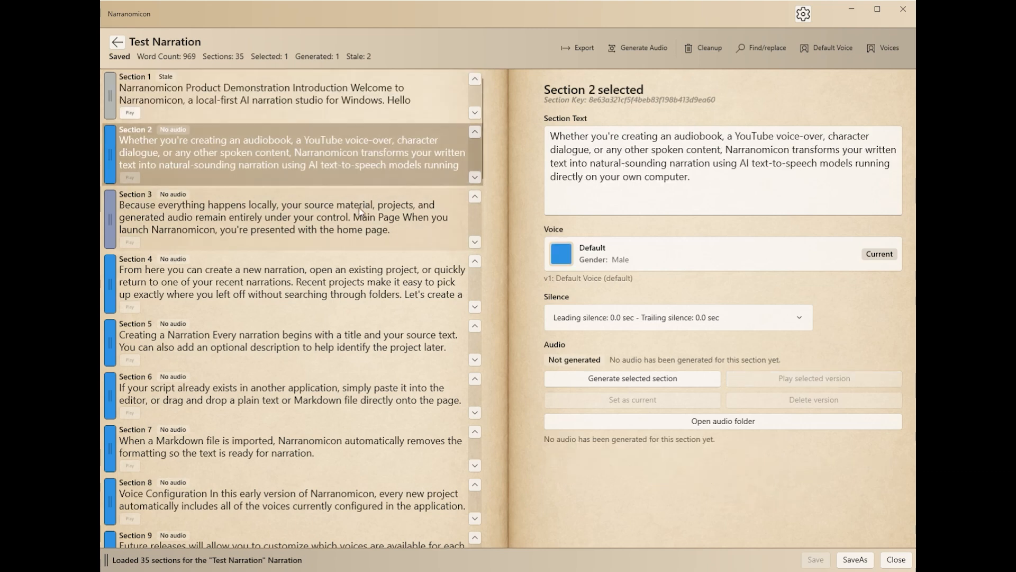
{"action": "left_click", "coordinate": [359, 211]}
{"action": "left_click", "coordinate": [341, 275]}
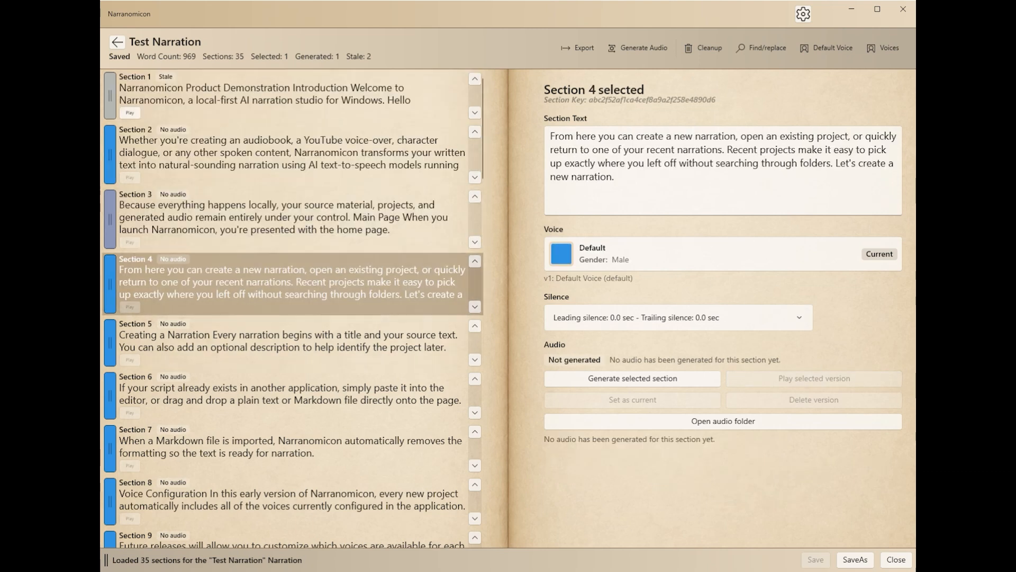
{"action": "left_click", "coordinate": [894, 560]}
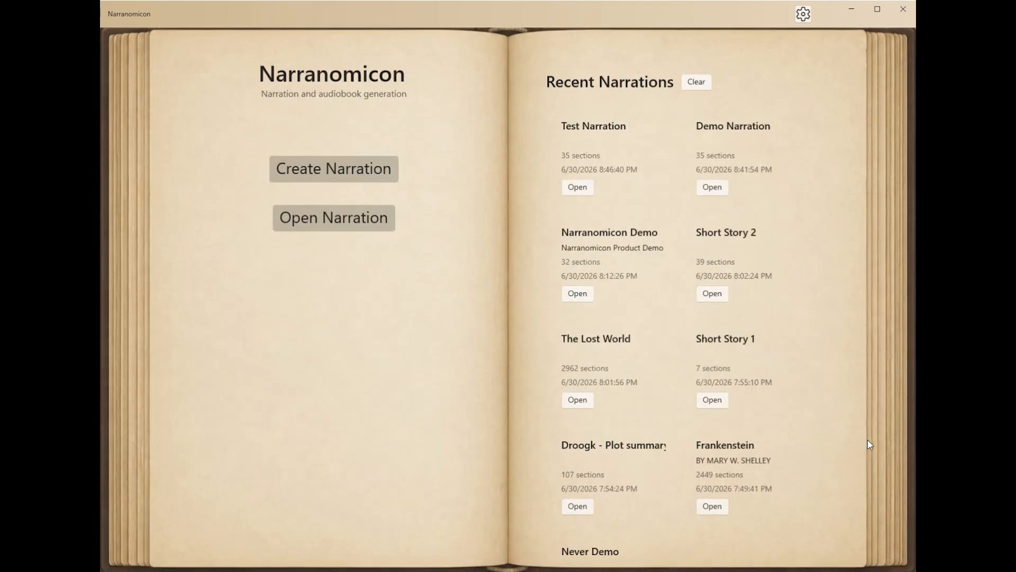